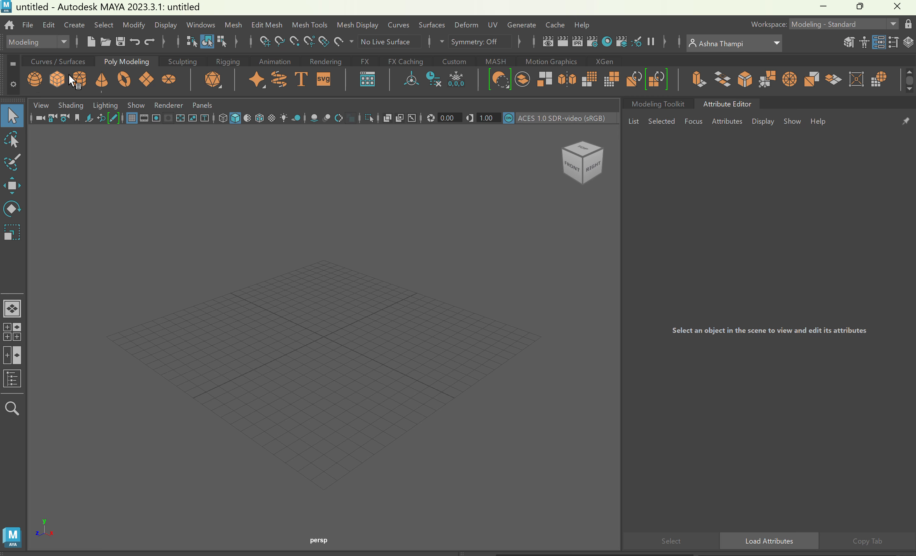
- Create a polygon cylinder at the origin and stretch it vertically to a Y scale of about 1.88
left_click(86, 79)
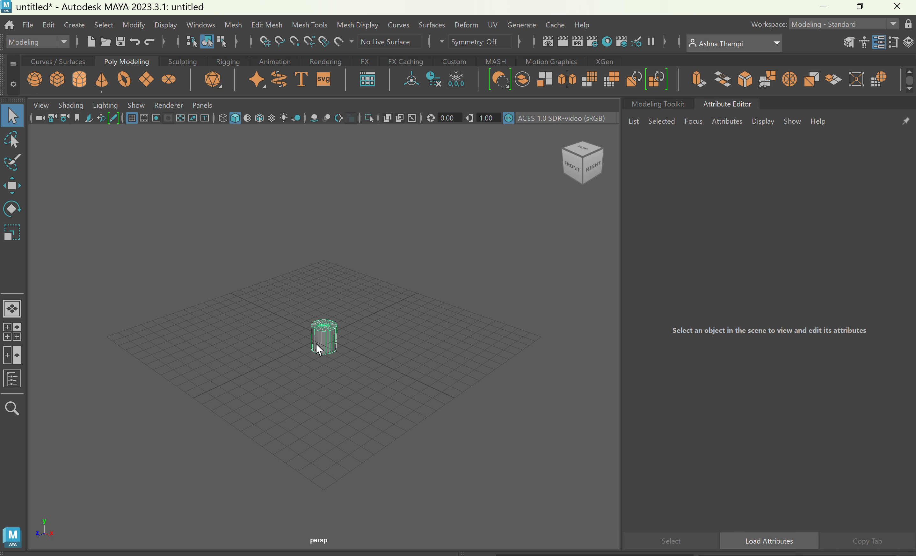
left_click(318, 349)
key("r")
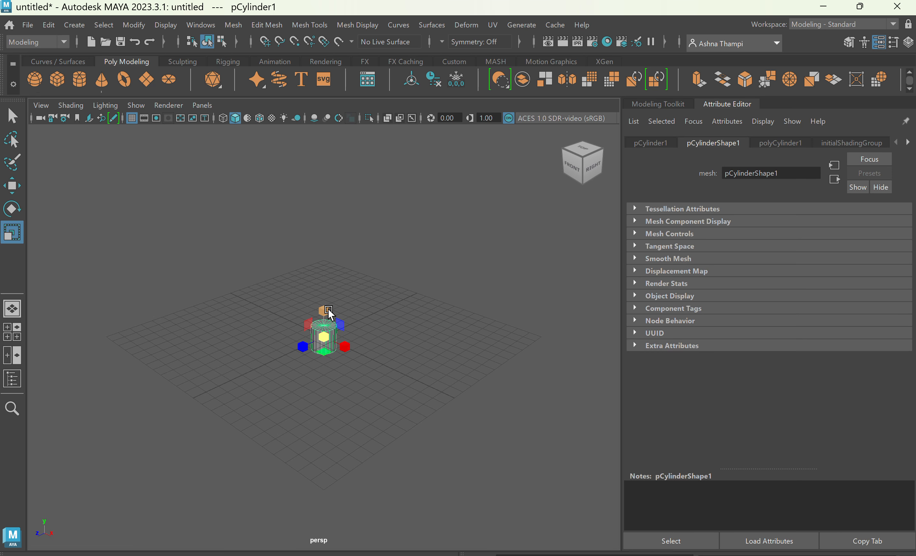
mouse_move(329, 313)
left_mouse_down()
mouse_move(321, 290)
mouse_move(322, 301)
left_mouse_up()
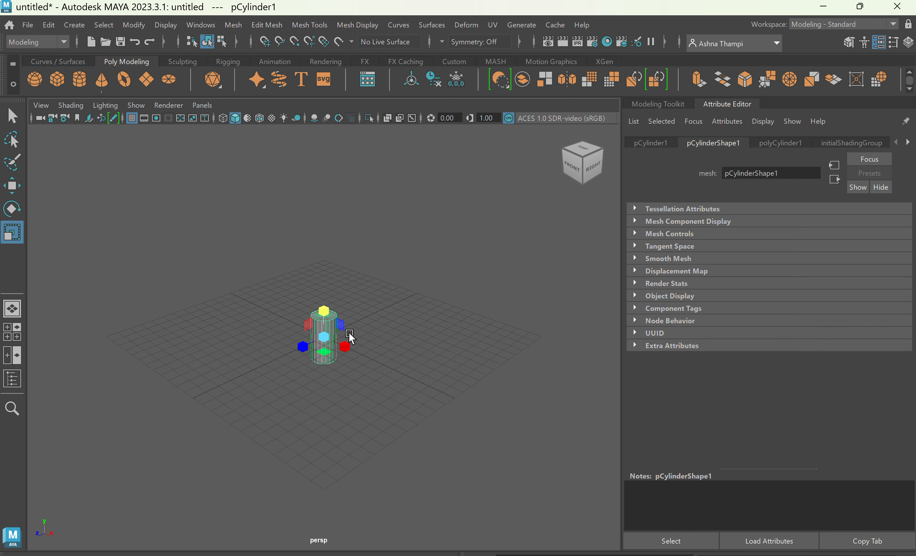
- Move the cylinder along Z to about 10.5 and raise it to about 2.5 on Y, near the grid's edge
key("w")
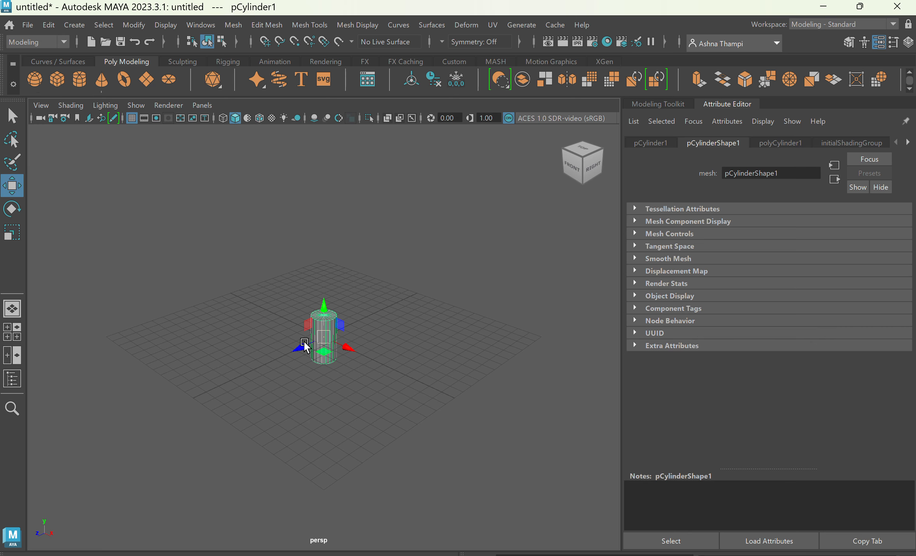
left_click_drag(305, 342, 207, 393)
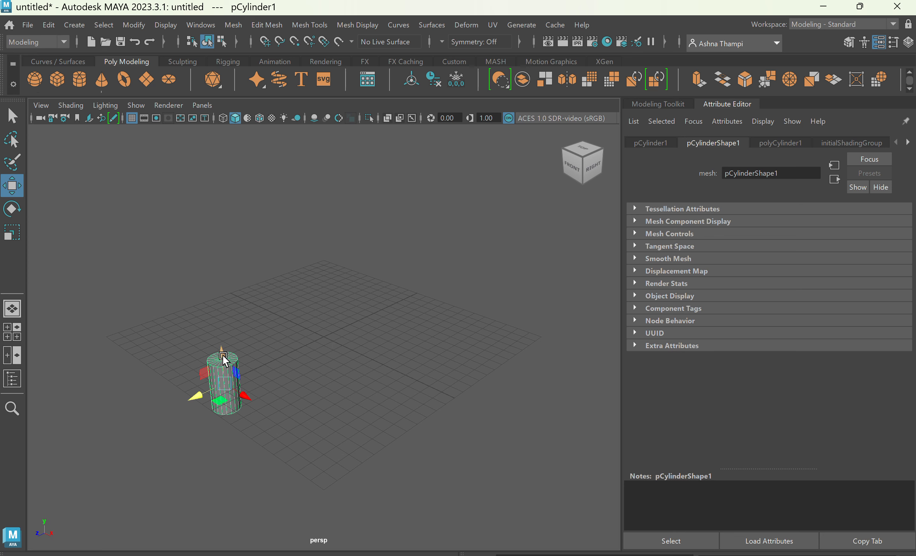
left_click_drag(224, 360, 212, 319)
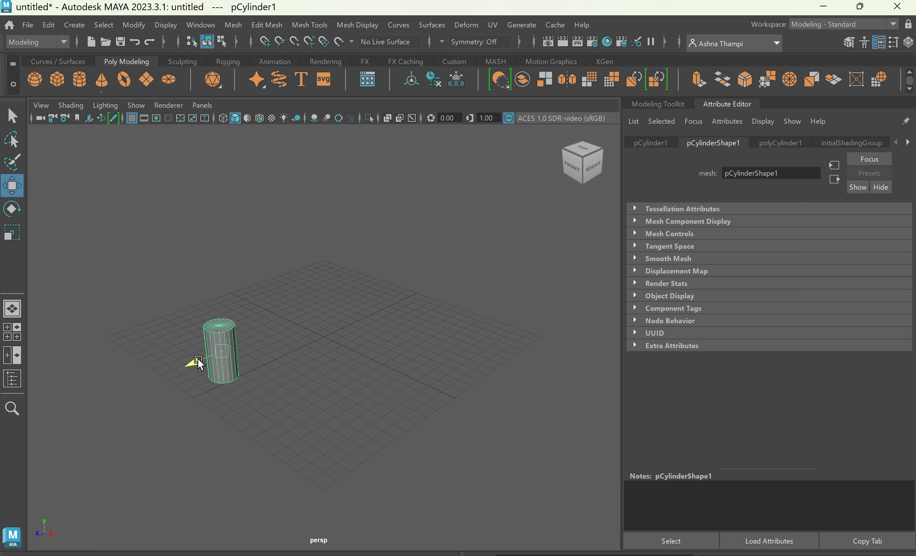
left_click_drag(198, 361, 186, 372)
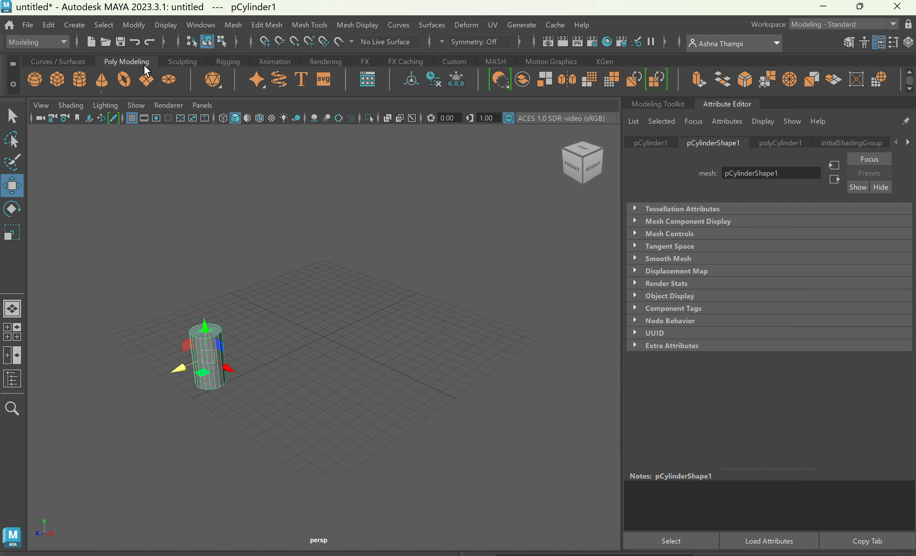
- Draw a long winding EP curve that starts beside the cylinder, weaves and loops across the grid, and ends beyond its far side
left_click(63, 62)
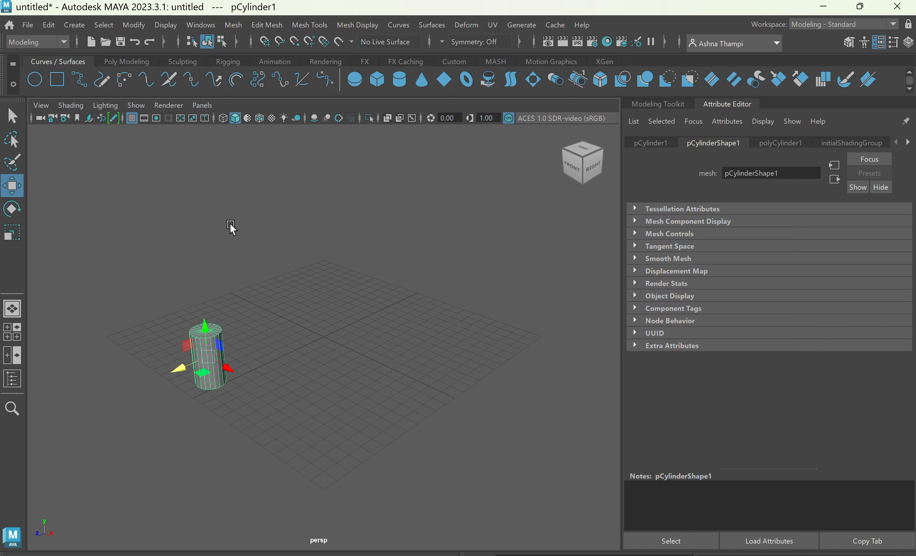
left_click(83, 84)
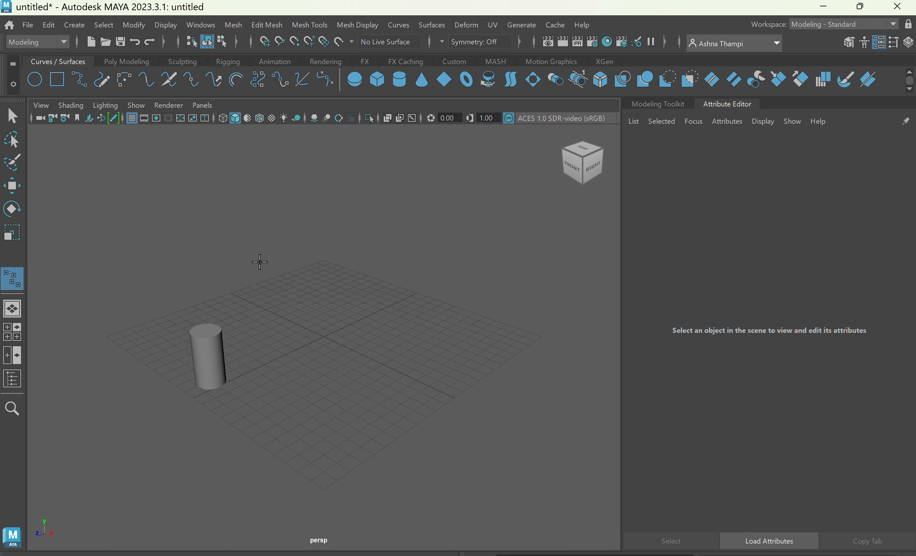
left_click(157, 357)
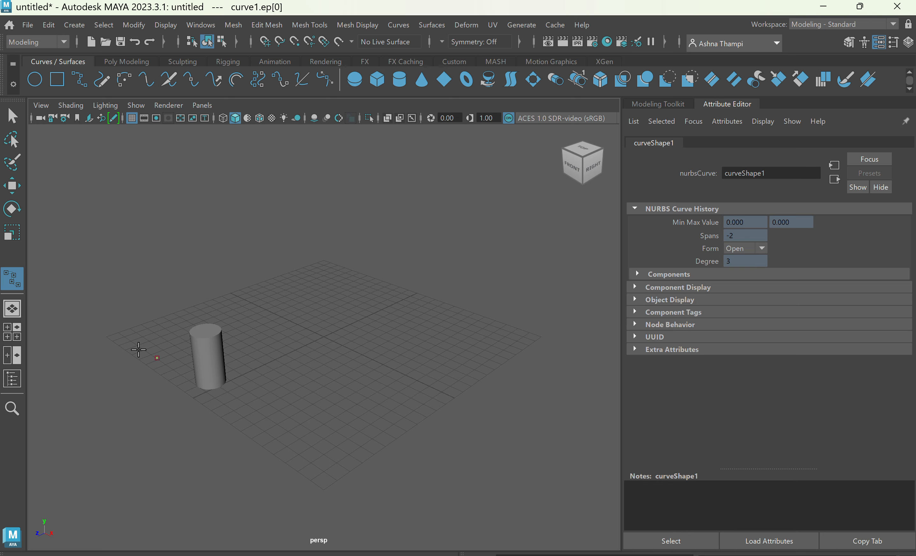
left_click(172, 318)
left_click(215, 308)
left_click(238, 343)
left_click(249, 390)
left_click(280, 432)
left_click(310, 408)
left_click(329, 383)
left_click(324, 350)
left_click(339, 267)
left_click(384, 285)
left_click_drag(383, 285, 388, 392)
left_click(391, 322)
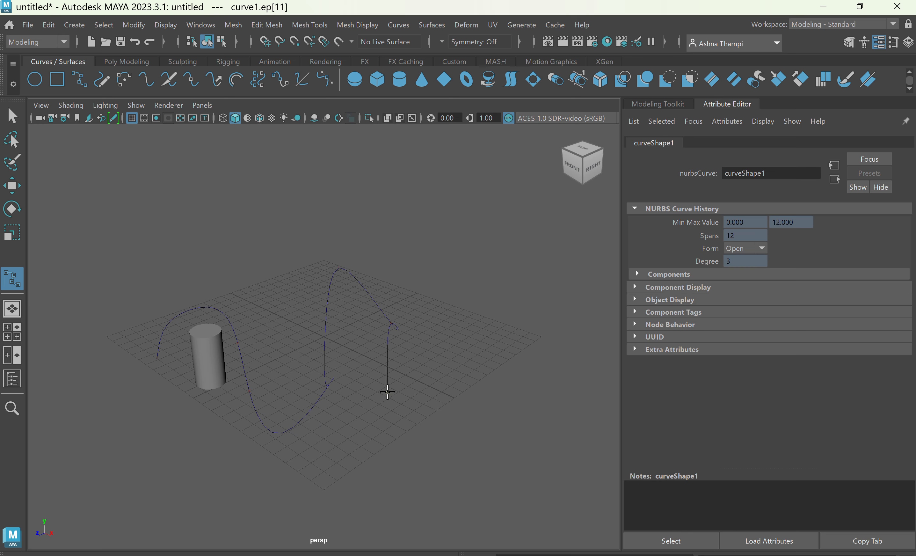
left_click(427, 413)
mouse_move(487, 335)
left_mouse_down()
mouse_move(440, 291)
mouse_move(402, 284)
mouse_move(328, 228)
left_mouse_up()
left_click(440, 300)
left_click(440, 301)
left_click(328, 229)
left_click(265, 268)
left_click(286, 331)
left_click(299, 411)
left_click(340, 475)
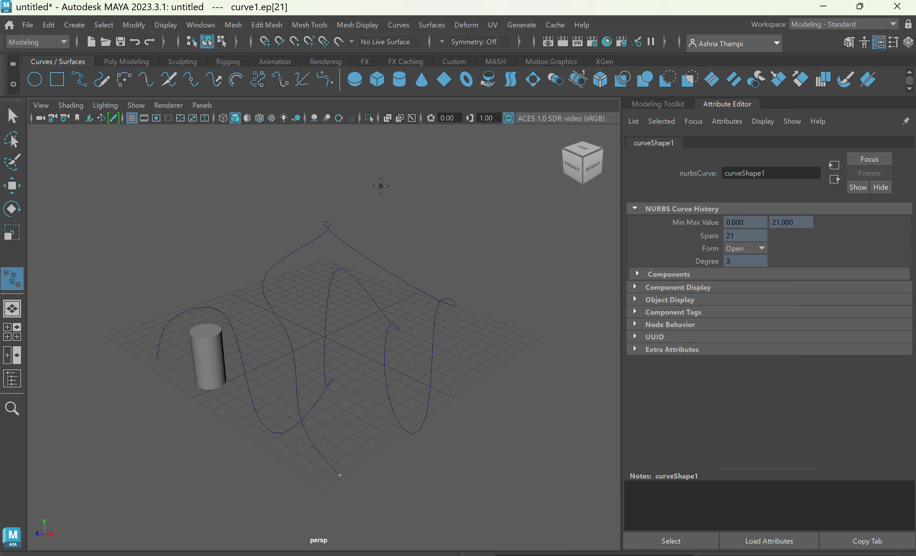
left_click(393, 221)
left_click(12, 116)
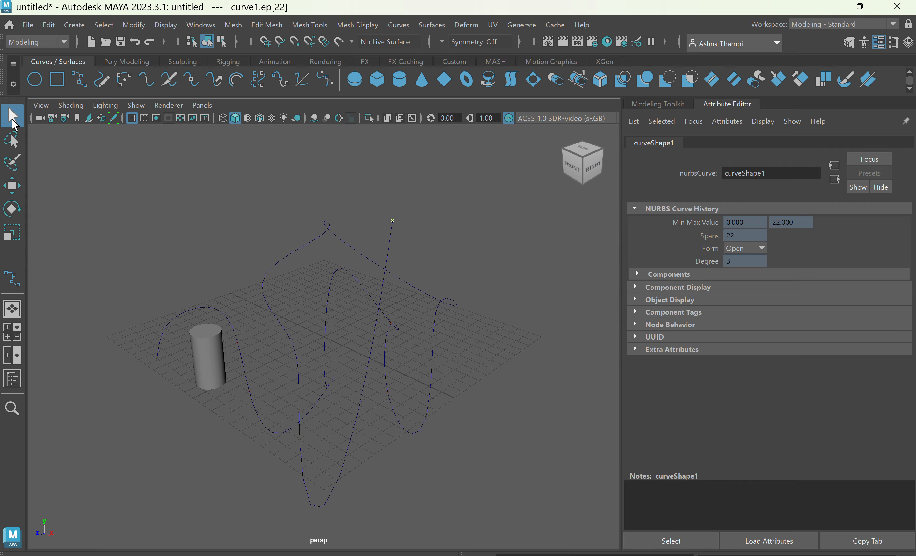
left_click(214, 369)
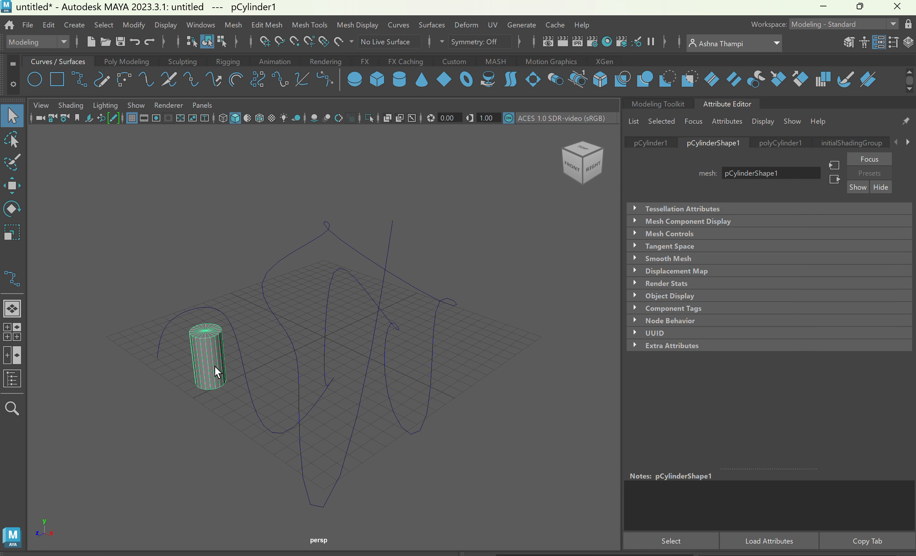
left_click(246, 385)
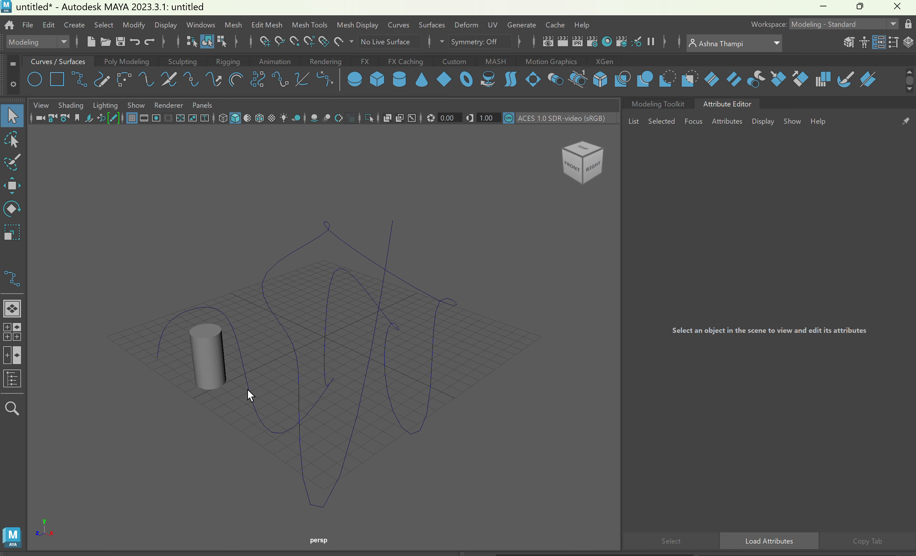
left_click(247, 389)
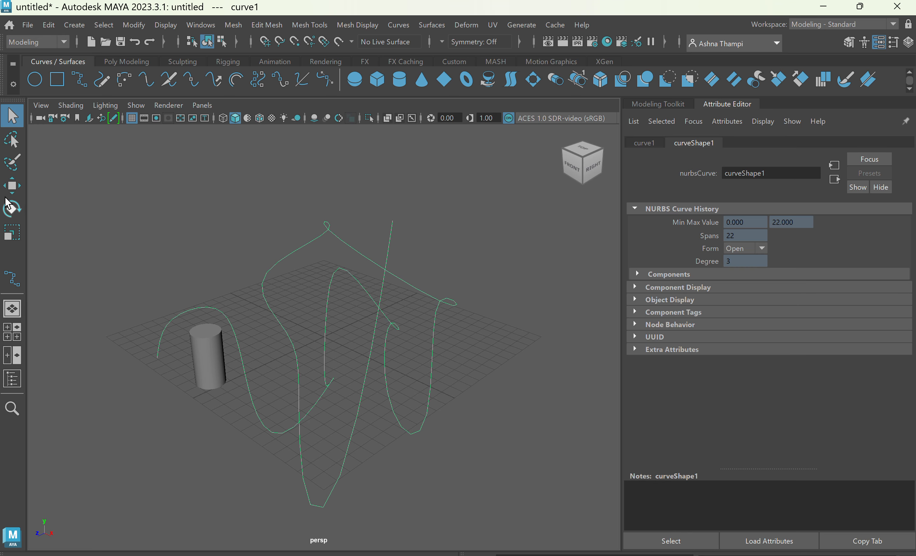
left_click(223, 374)
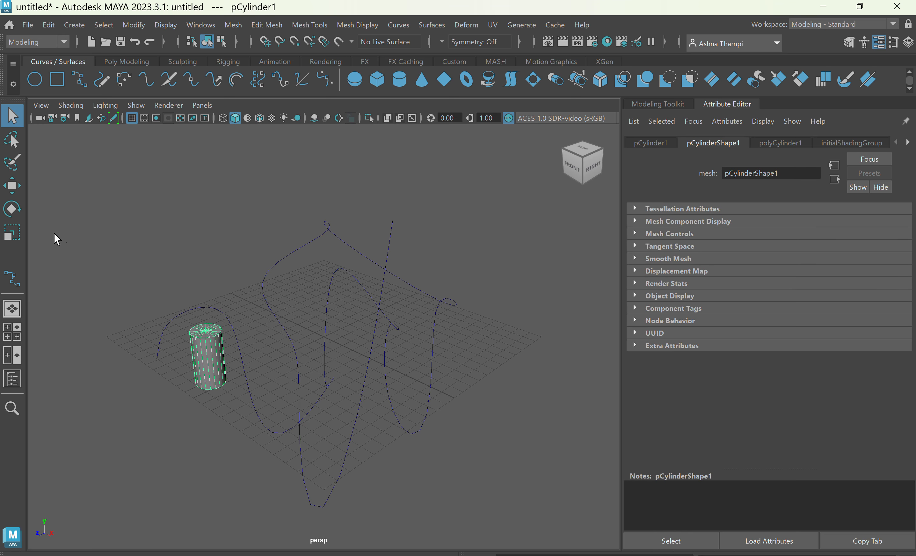
left_click(11, 186)
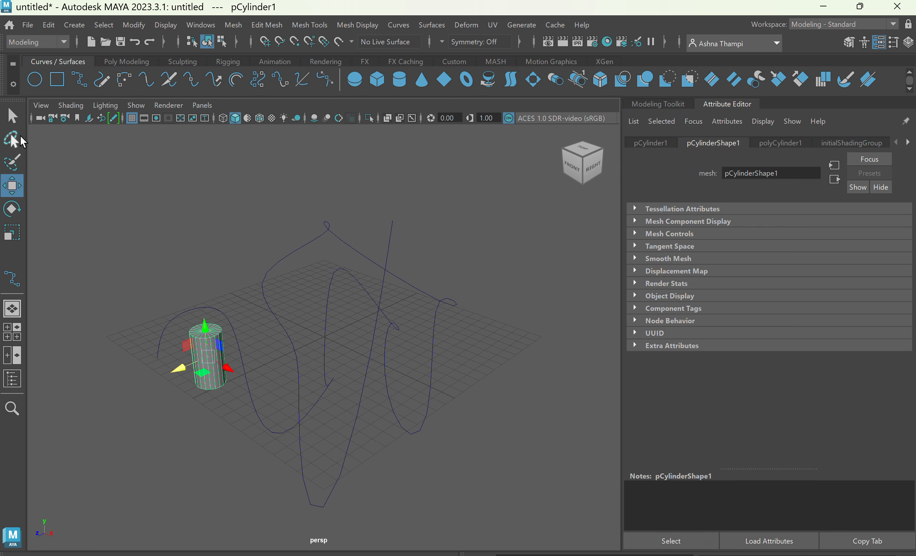
left_click(13, 209)
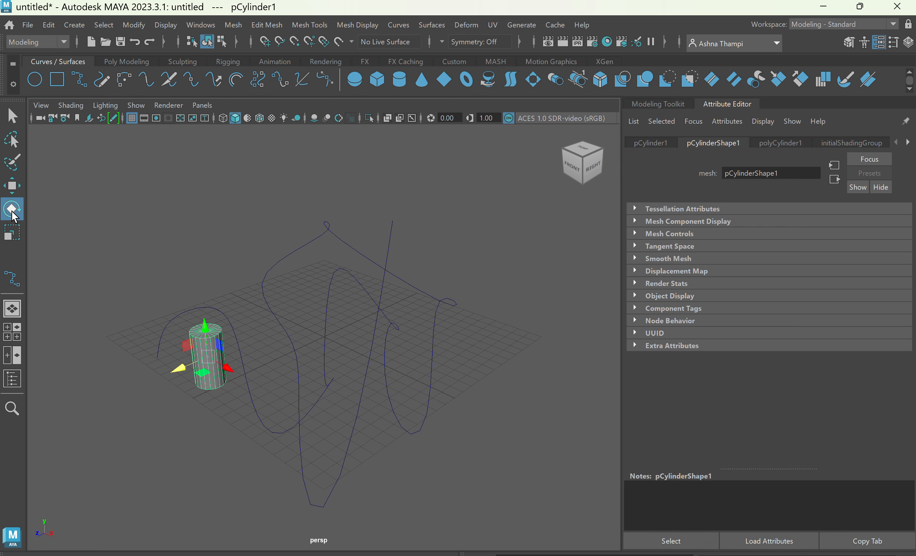
left_click(12, 232)
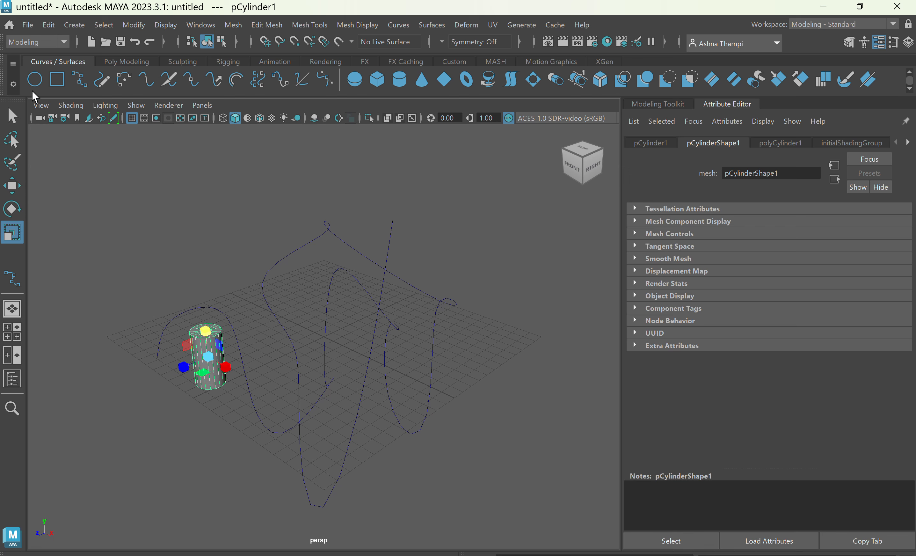
- Move the curve a short distance along the Z axis, away from the front of the grid
left_click(270, 305)
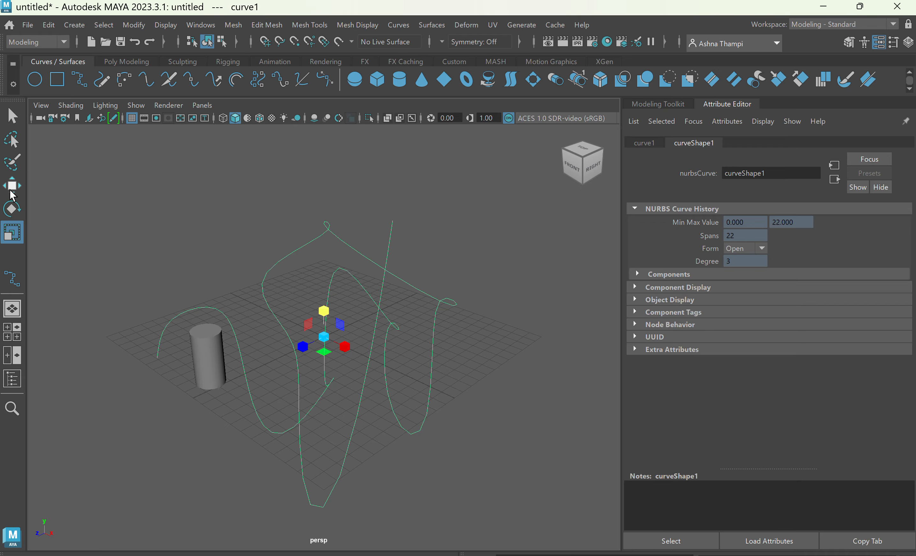
left_click(12, 188)
left_click_drag(303, 348, 329, 329)
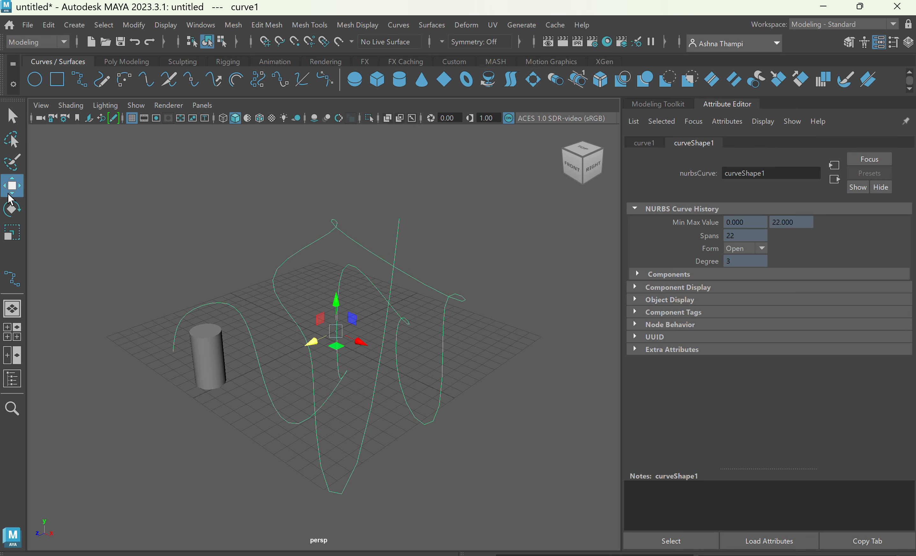
- Rotate the curve around its Y axis so its long waves run diagonally across the grid
left_click(12, 209)
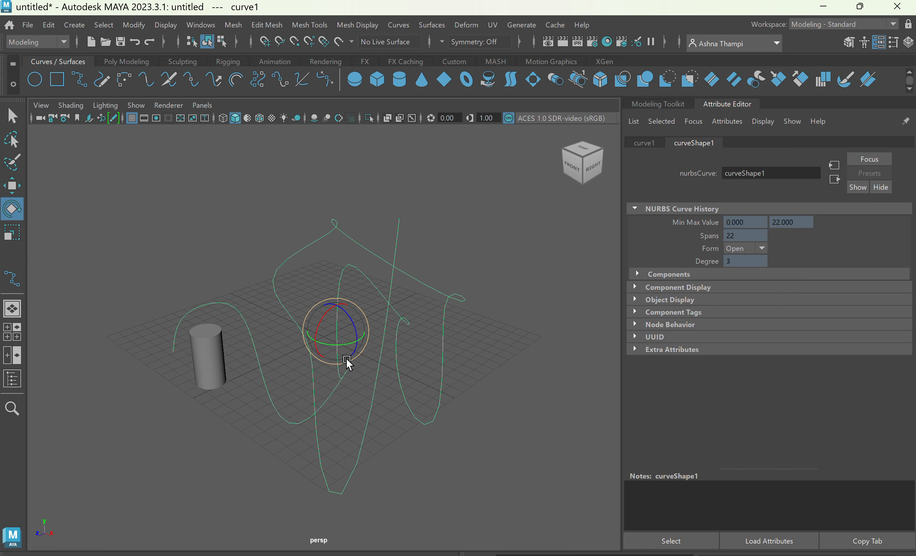
left_click(366, 346)
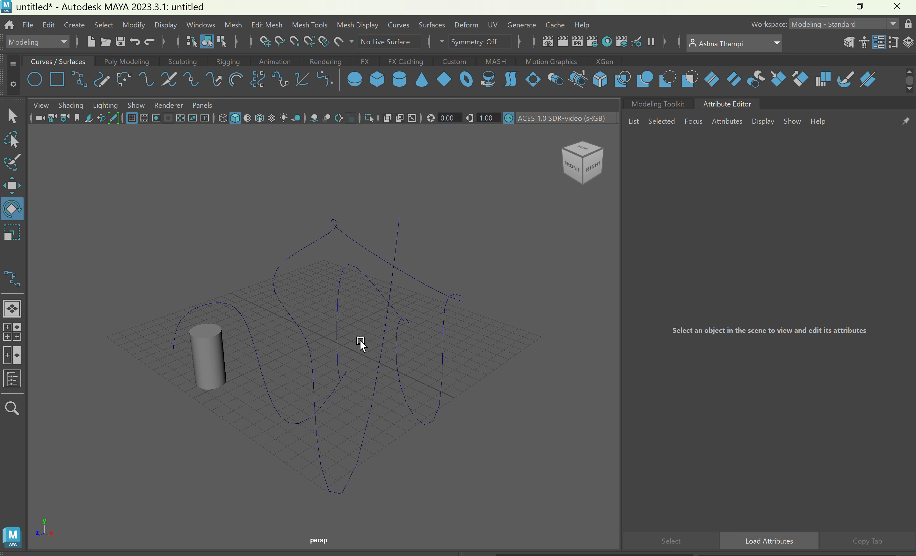
left_click(337, 342)
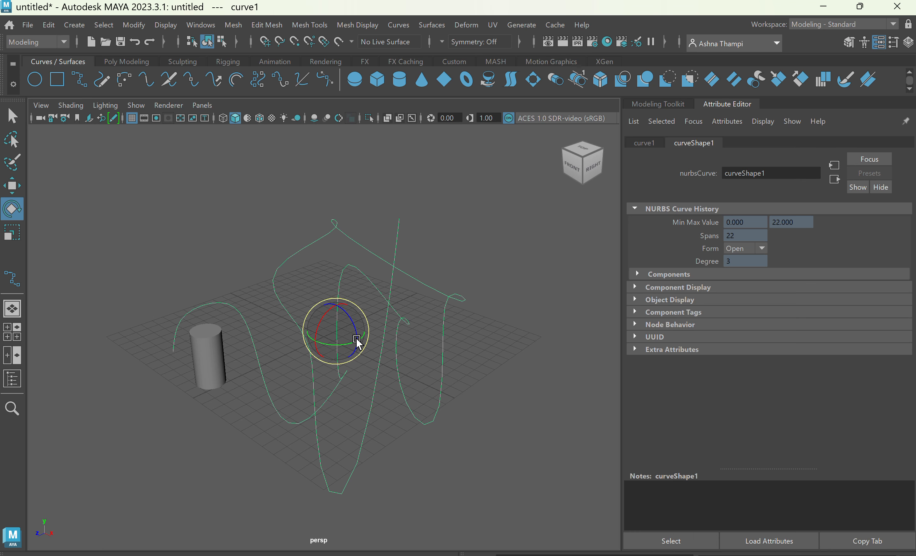
left_click_drag(358, 339, 320, 311)
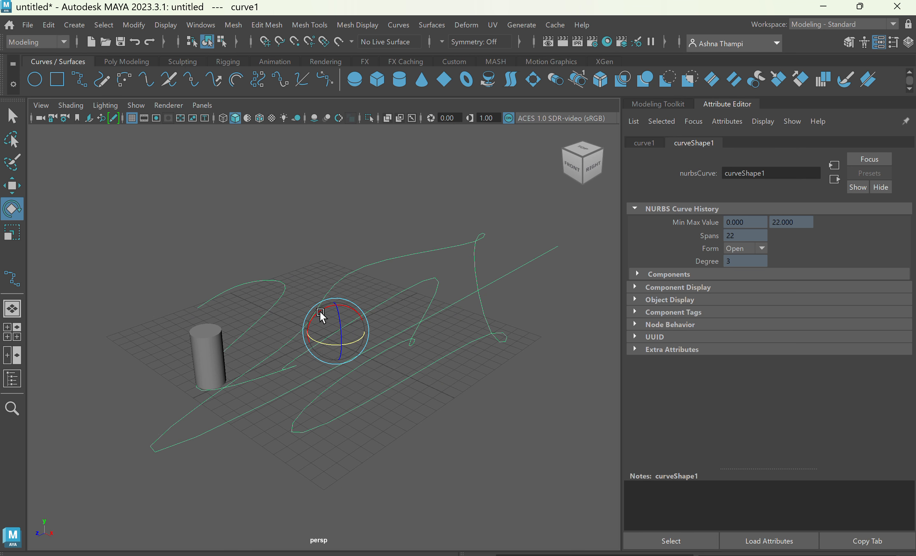
- Scale the curve up uniformly so it extends beyond the grid, and deselect it
left_click(12, 232)
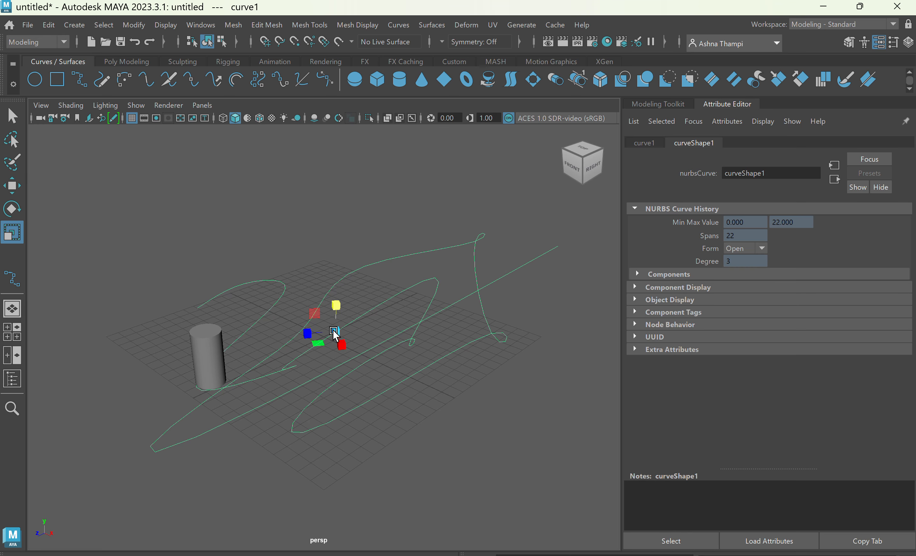
left_click_drag(340, 331, 469, 422)
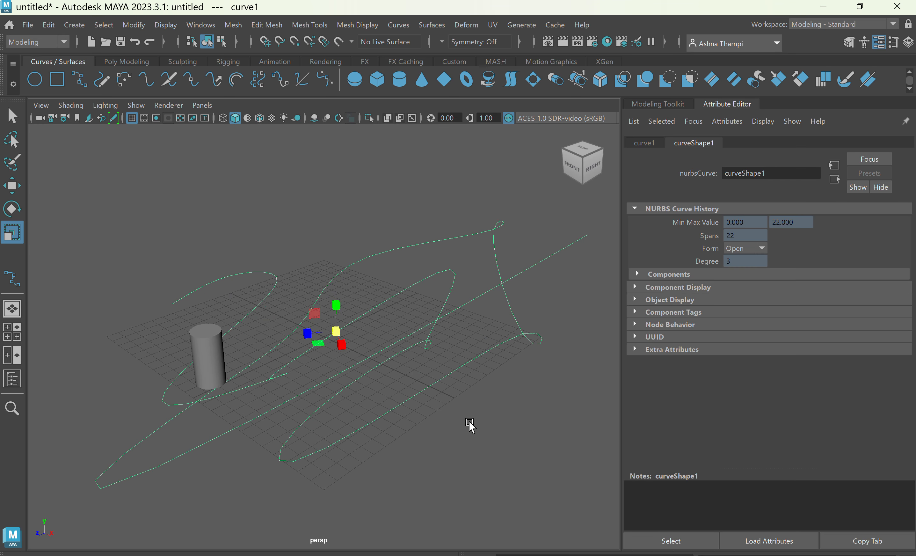
left_click(458, 423)
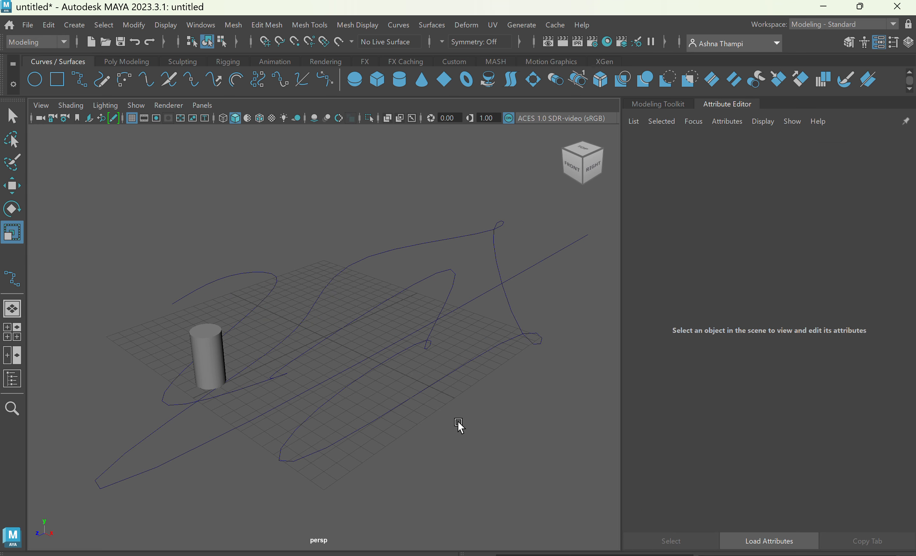
- Select the cylinder and switch the workspace to Animation
left_click(213, 341)
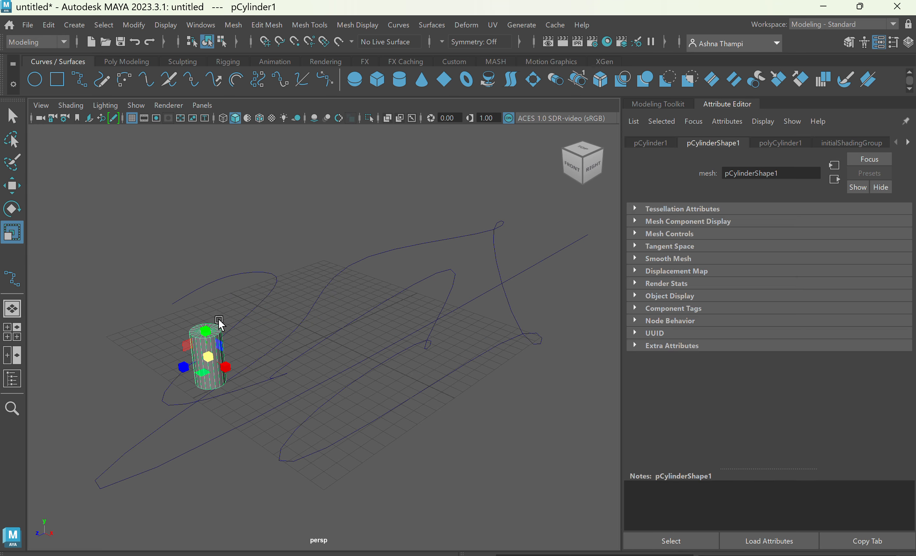
left_click(332, 279)
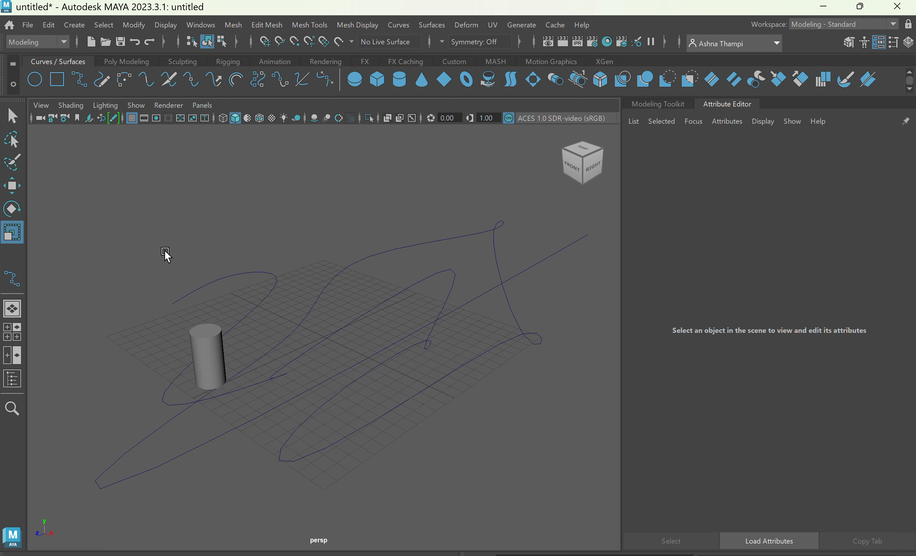
left_click(218, 350)
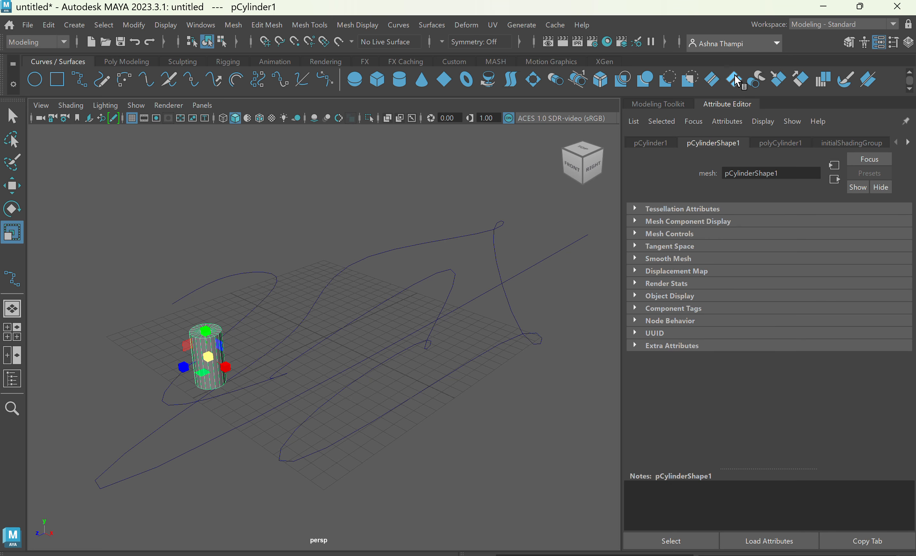
left_click(818, 25)
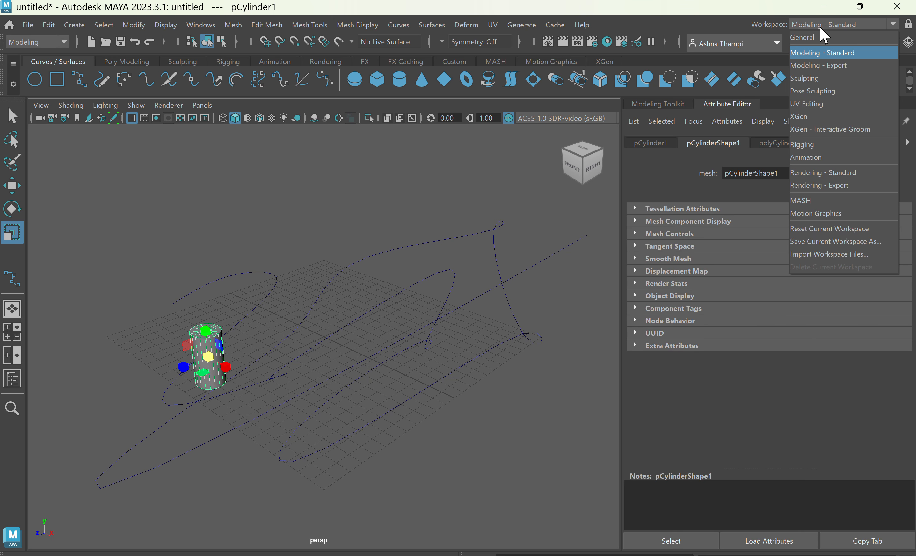
left_click(816, 161)
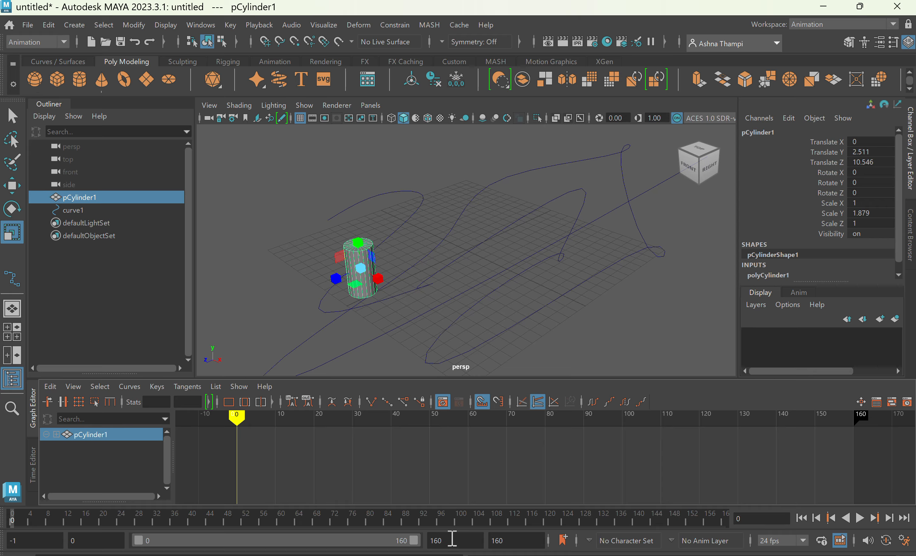
- Set the end of the playback range to frame 200
double_click(452, 538)
type("200")
key("Return")
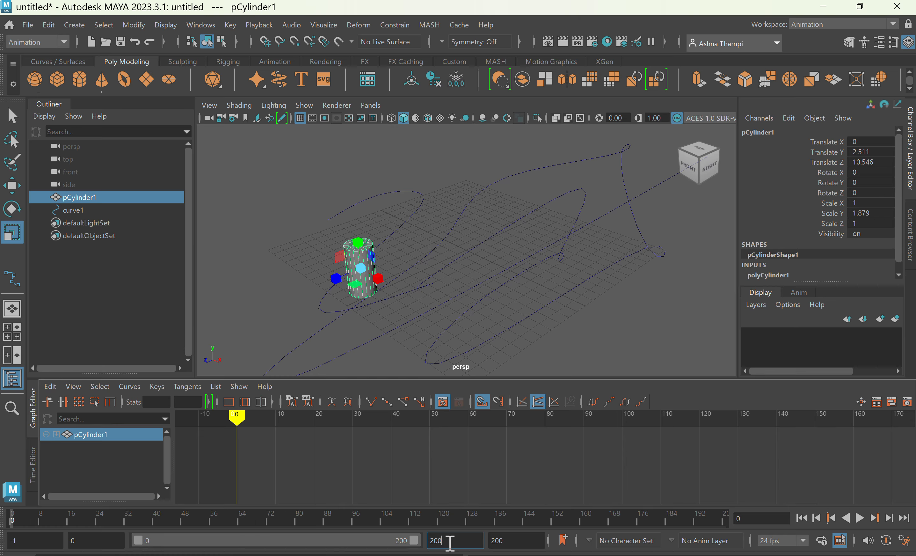
left_click(513, 533)
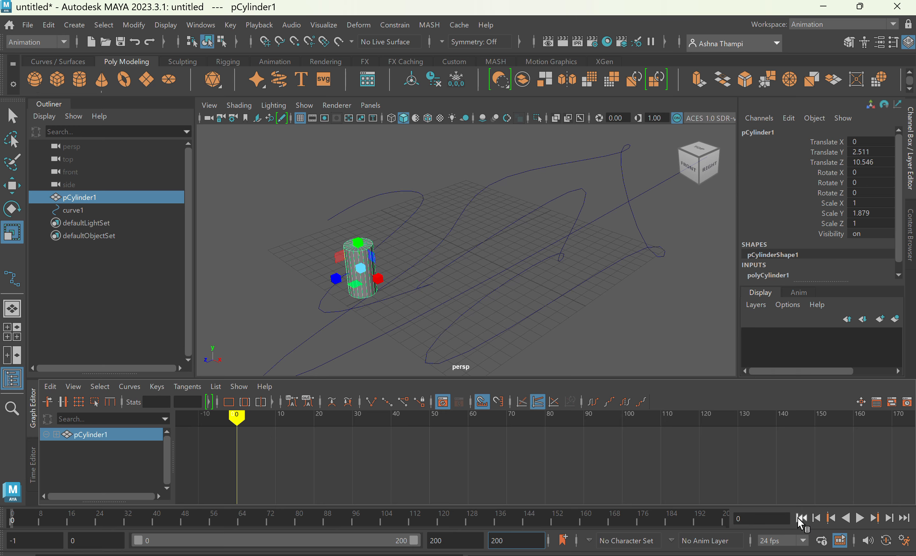
left_click(791, 543)
left_click(779, 527)
- Switch to the Select tool and select the cylinder first, adding the curve to the selection
left_click(13, 117)
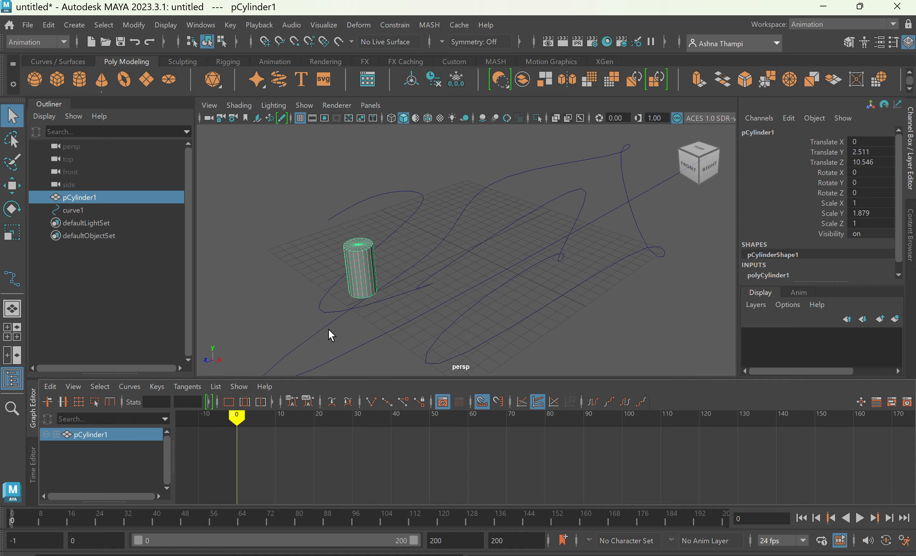
left_click(402, 260)
left_click(368, 265)
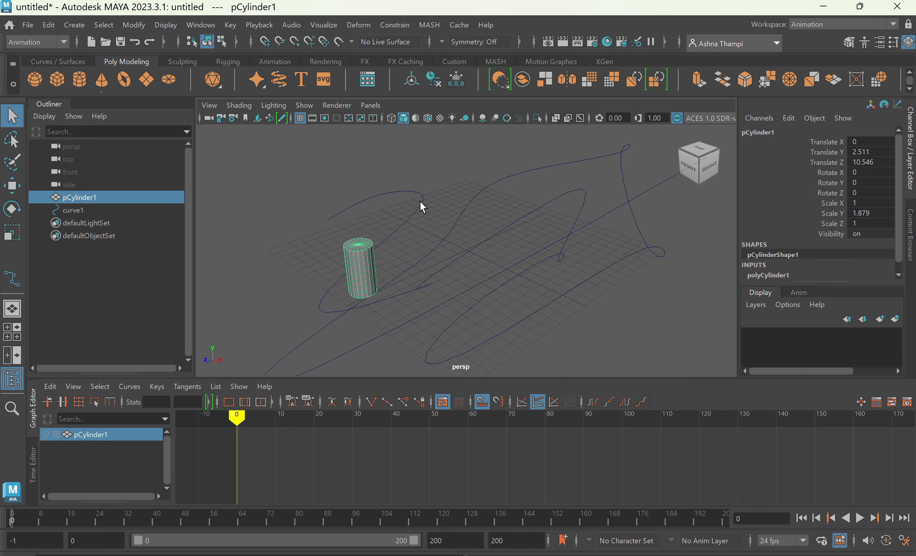
left_click(423, 206)
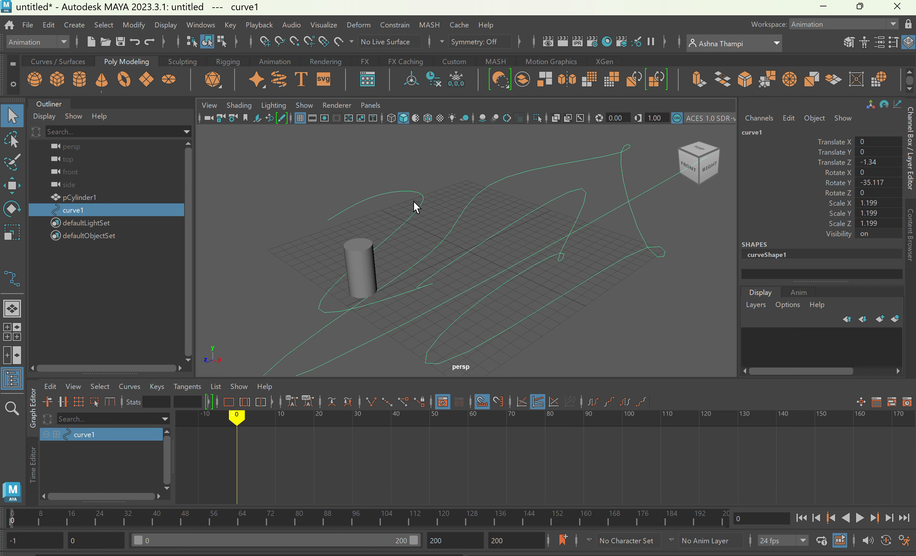
left_click(291, 224)
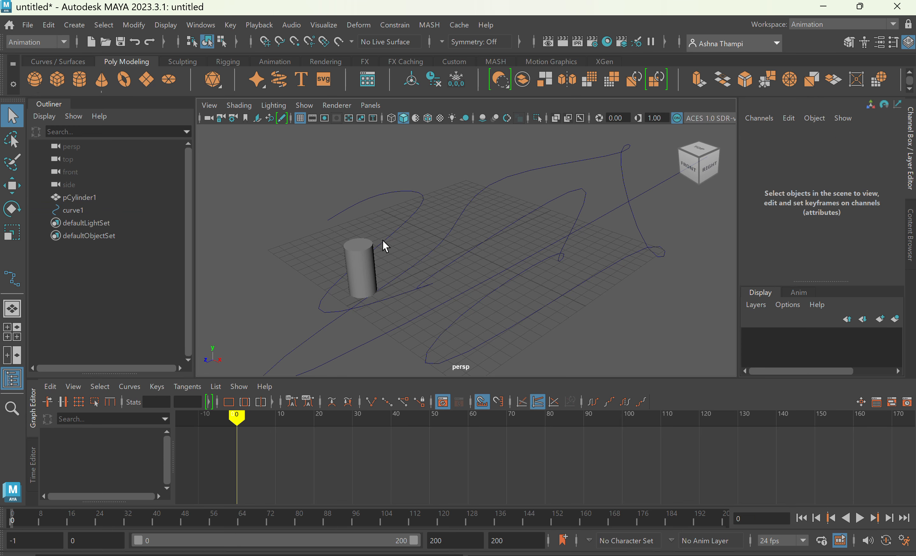
left_click(364, 277)
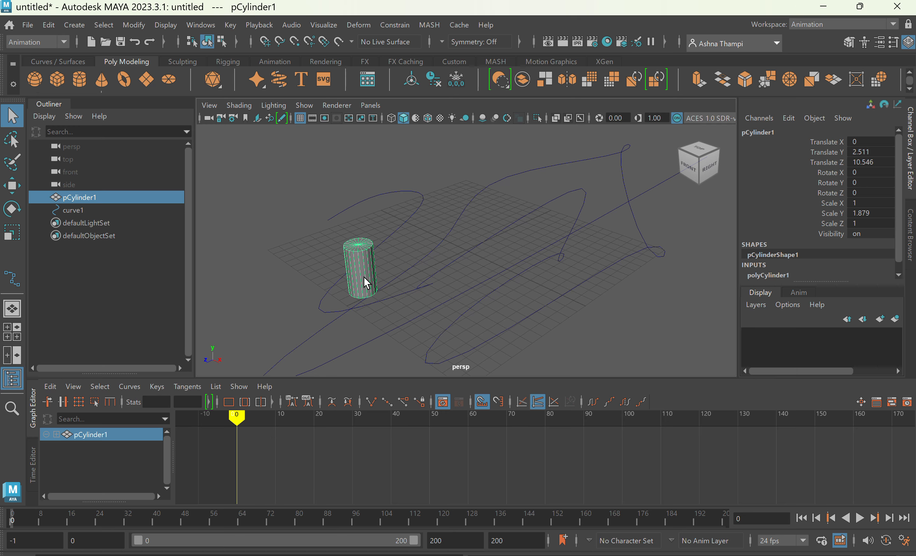
left_click(416, 213, "shift")
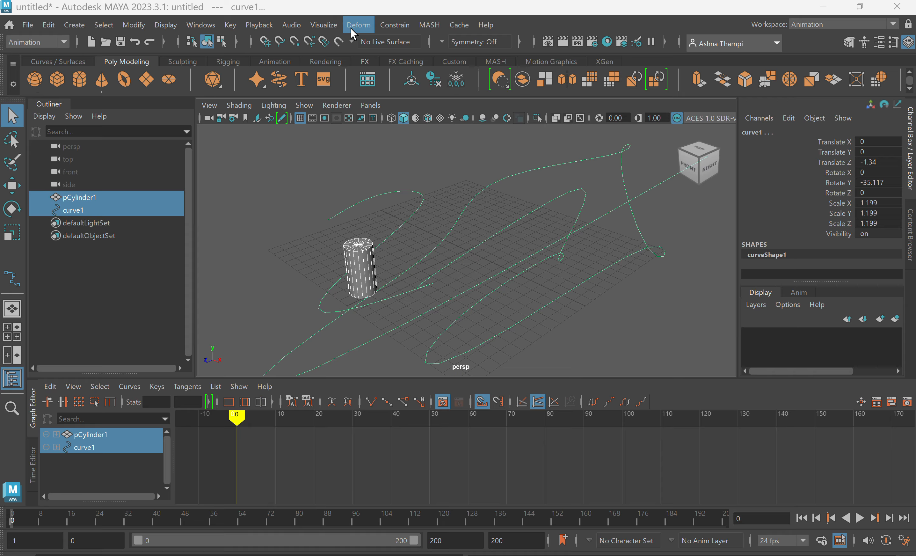
left_click(320, 26)
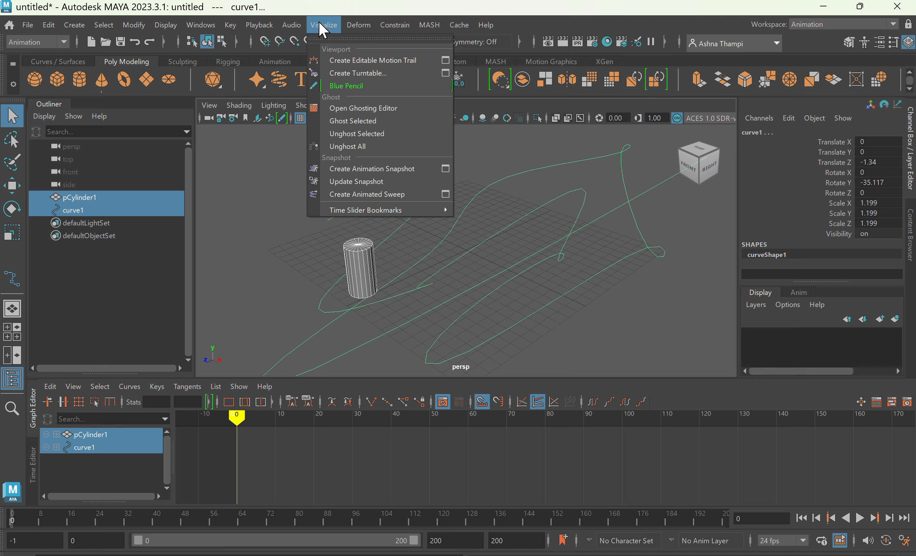
key("Right")
key("Right")
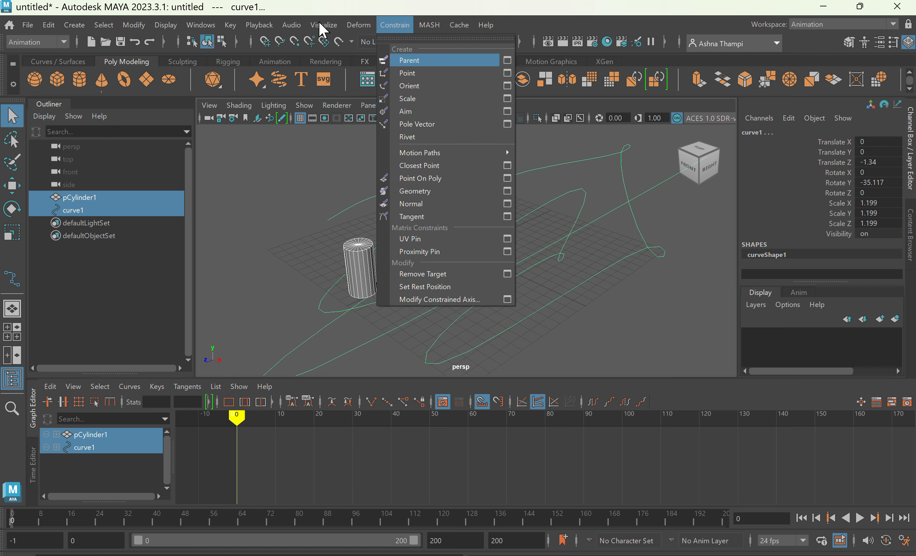
key("Escape")
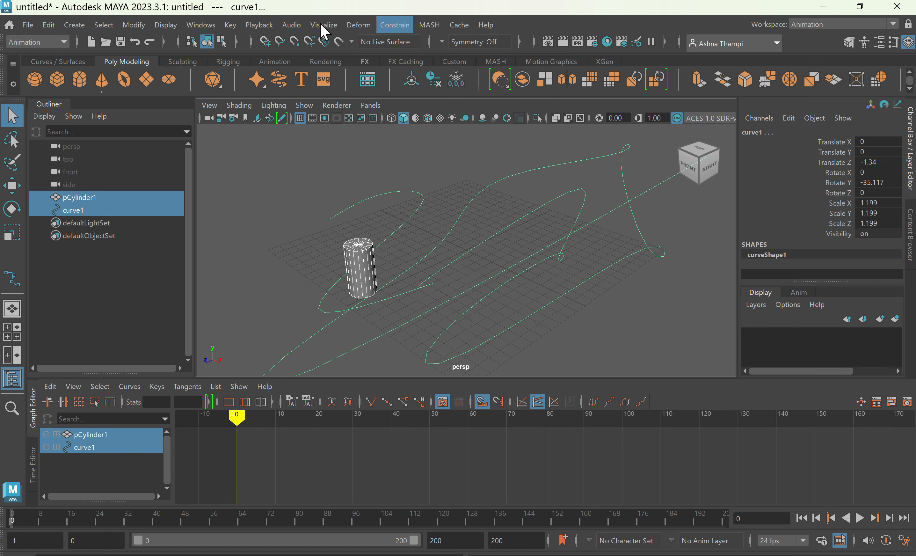
- Attach the cylinder to the curve as a motion path over the time slider range, with Follow on, front axis Y and up axis X
left_click(388, 28)
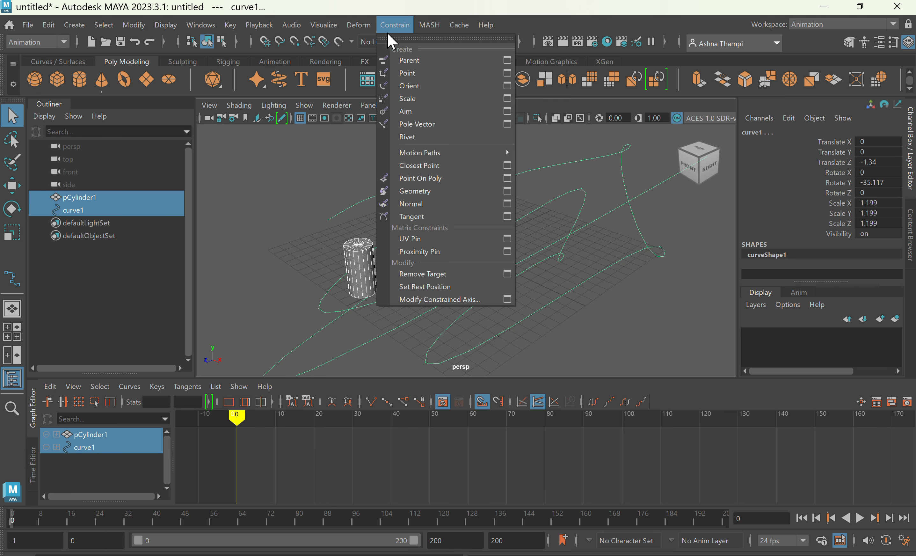
mouse_move(415, 153)
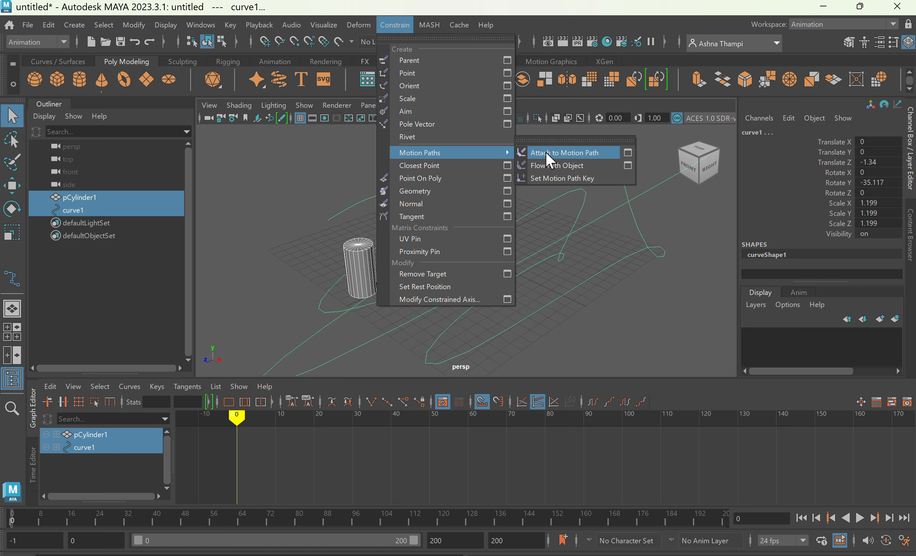
left_click(627, 152)
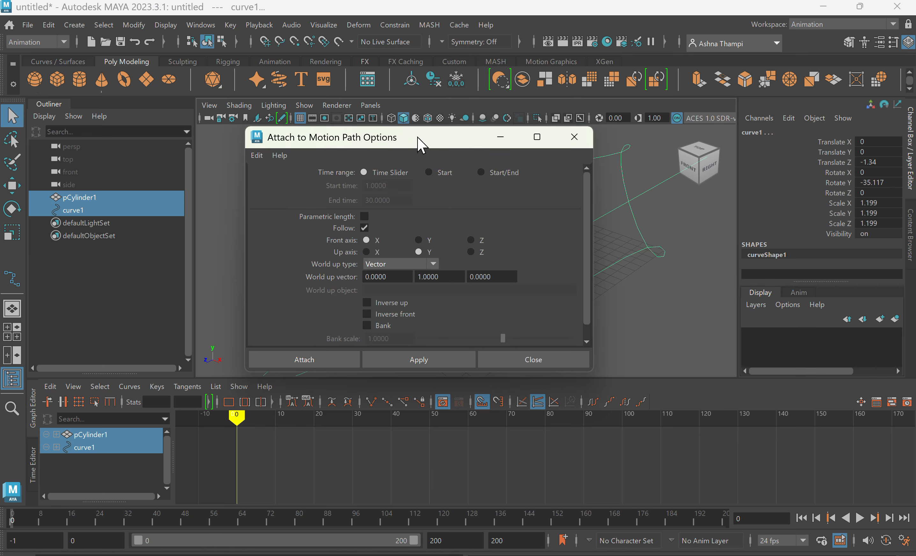
left_click_drag(421, 144, 231, 121)
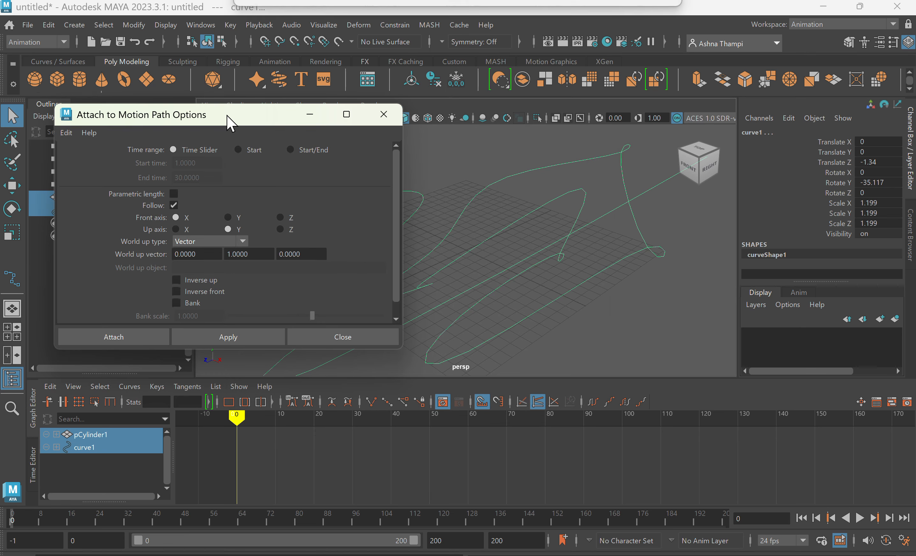
left_click(174, 205)
left_click(174, 205)
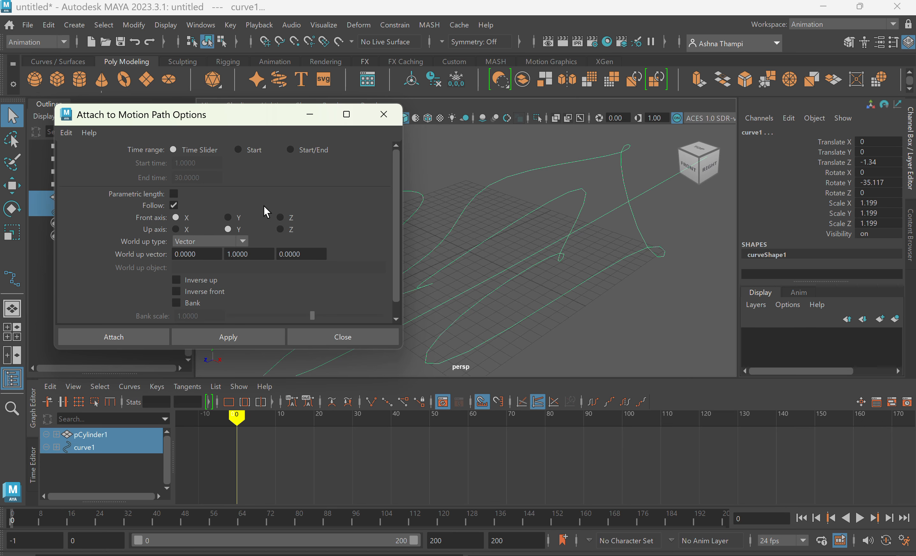
left_click(227, 217)
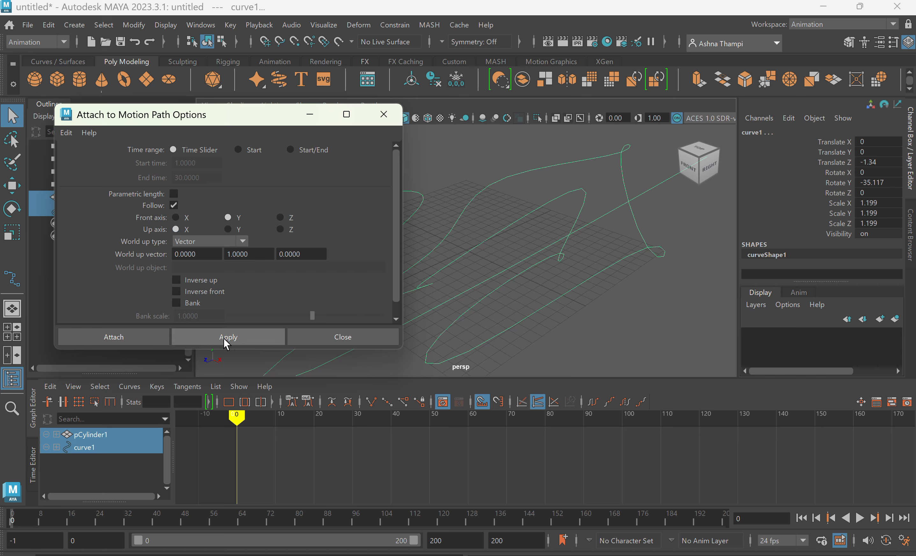
left_click(239, 337)
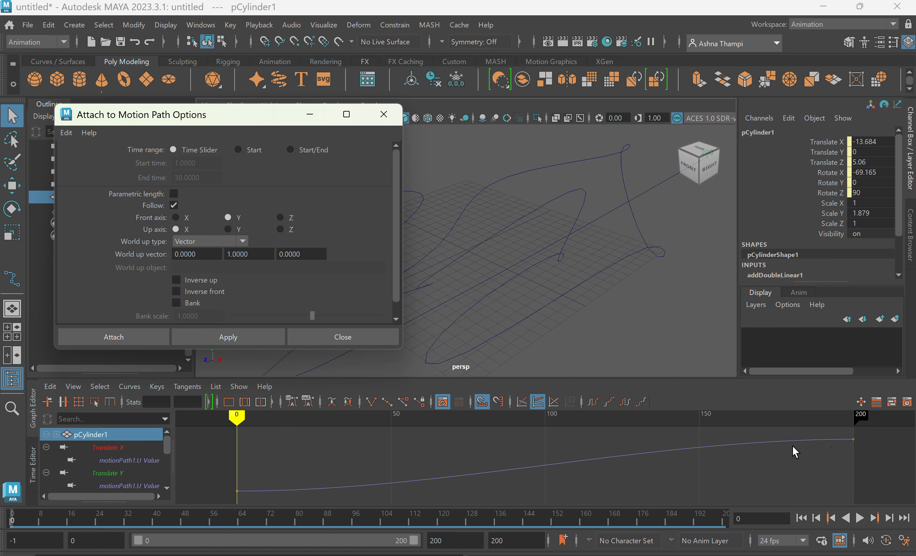
left_click(354, 342)
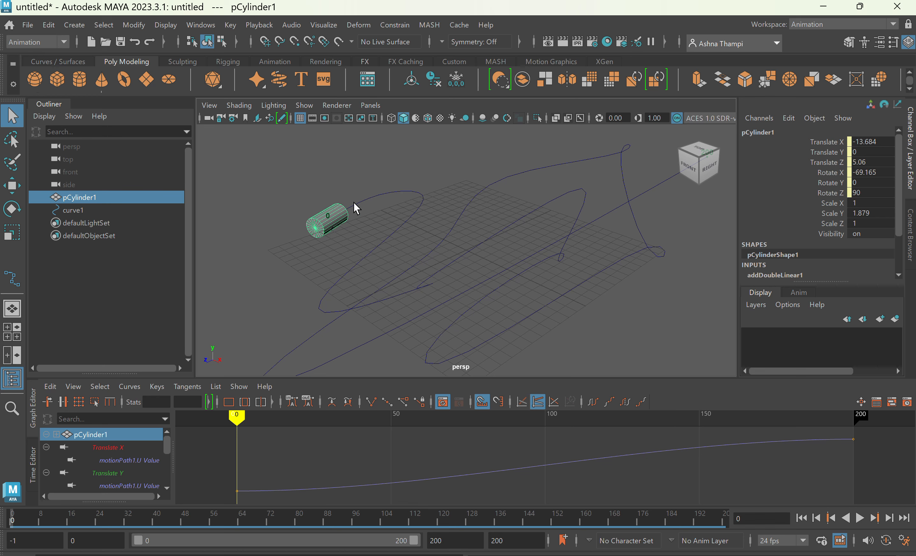
- Play back the cylinder's motion along the curve twice and look through the available frame rates
left_click(858, 520)
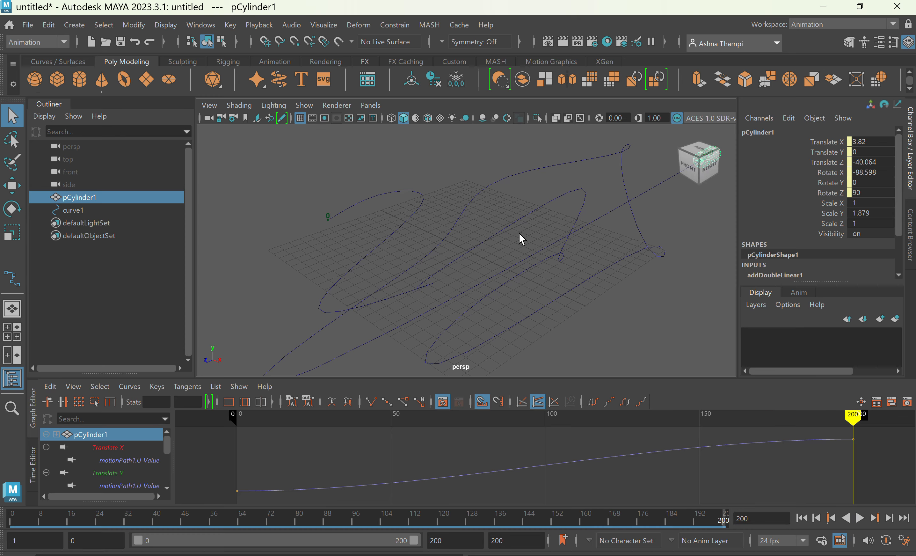
left_click(858, 522)
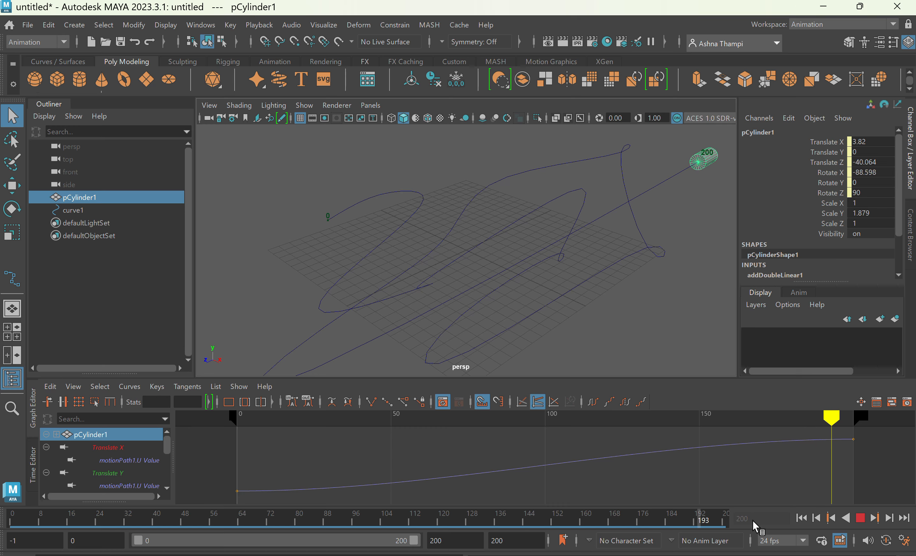
left_click(789, 540)
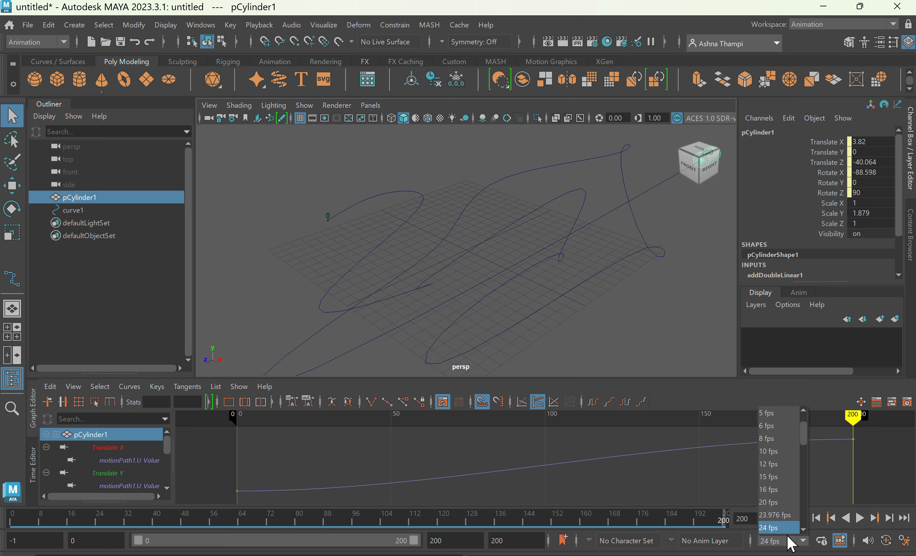
left_click(787, 536)
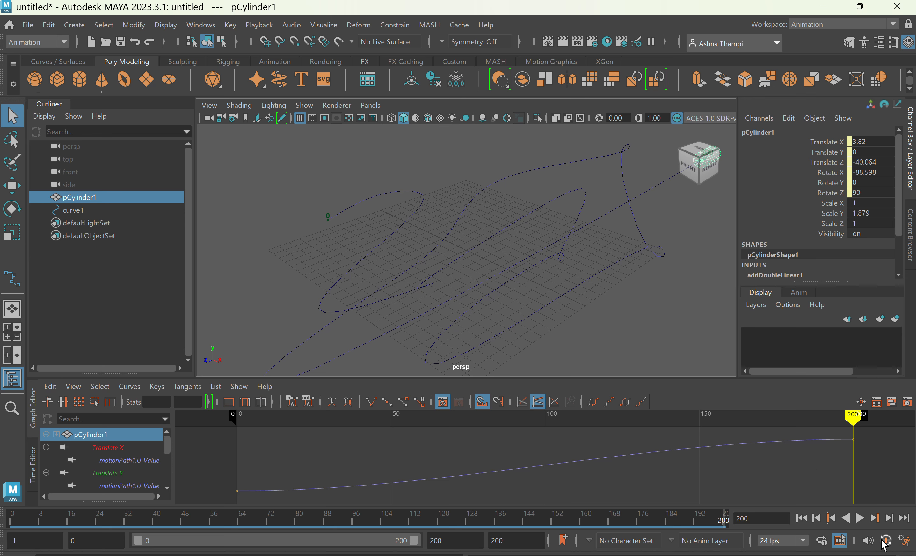
- Set the playback speed to 24 fps x 0.5 in the Time Slider preferences, save, and play the animation
left_click(905, 540)
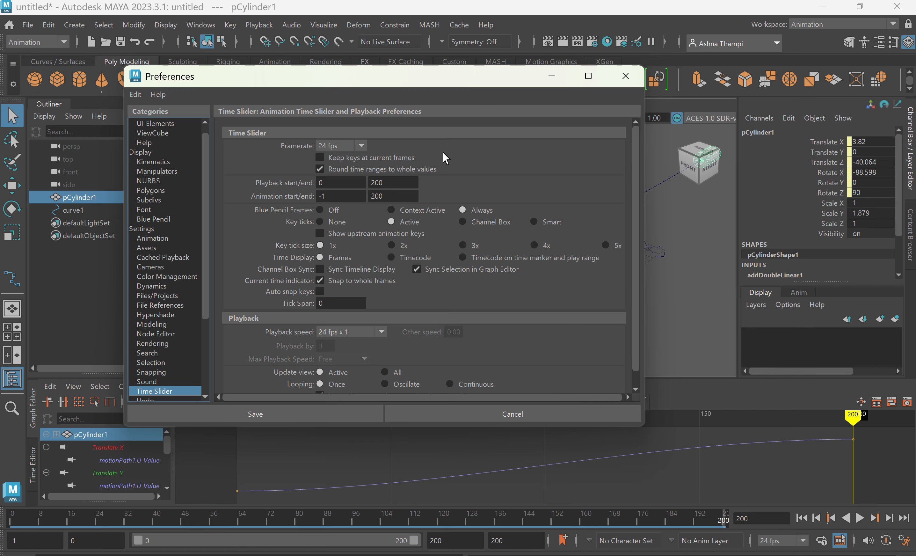
scroll(317, 307, "down", 1)
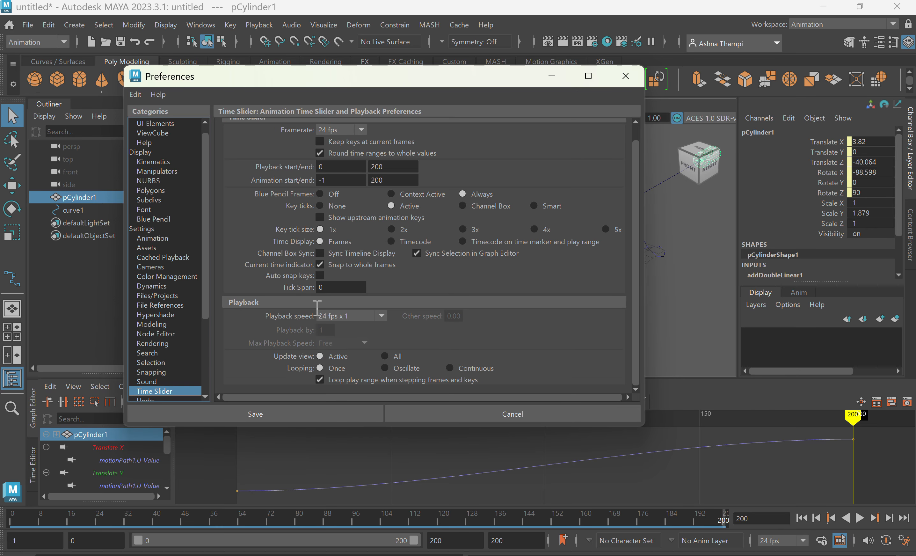
scroll(319, 222, "up", 1)
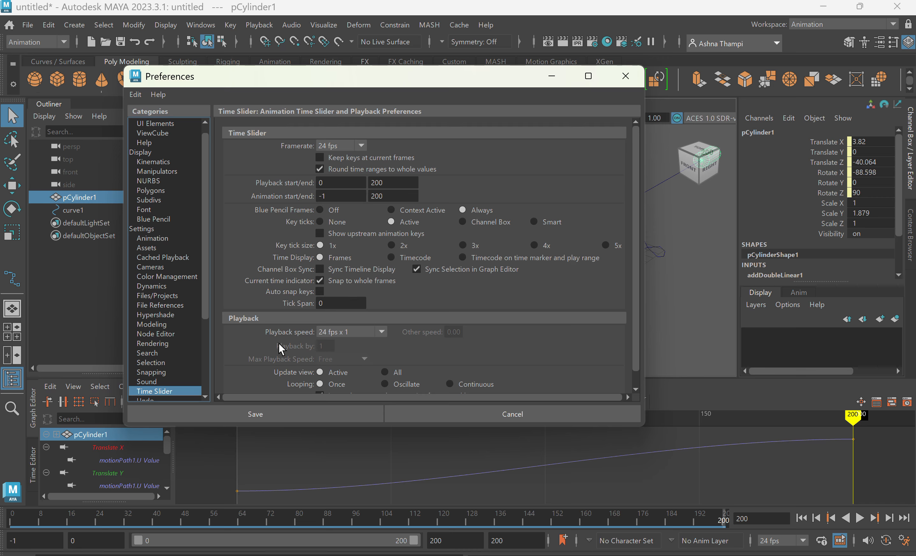
left_click(377, 333)
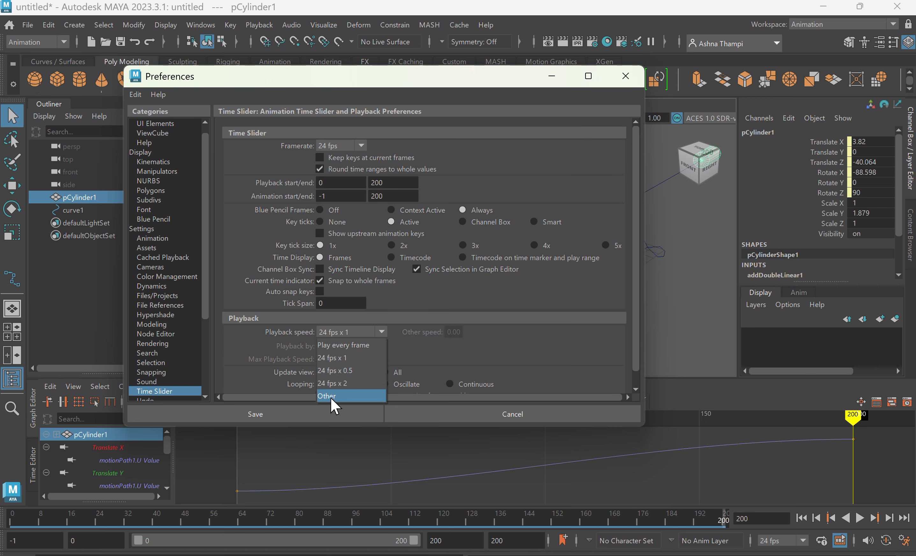
left_click(345, 372)
left_click(255, 414)
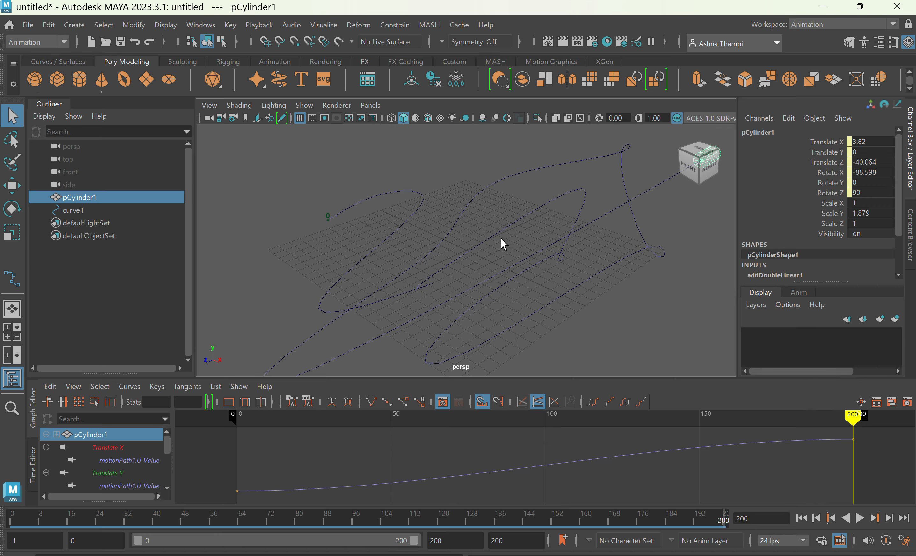
left_click(859, 518)
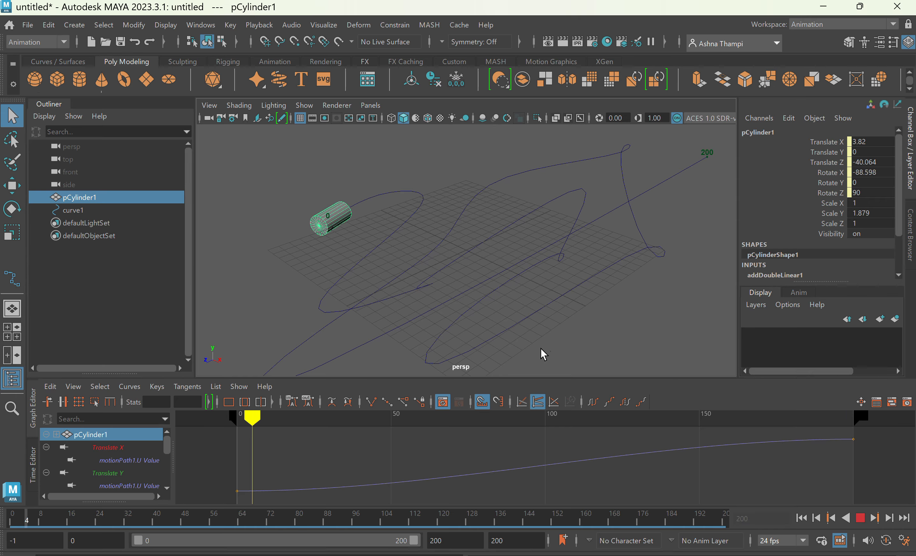